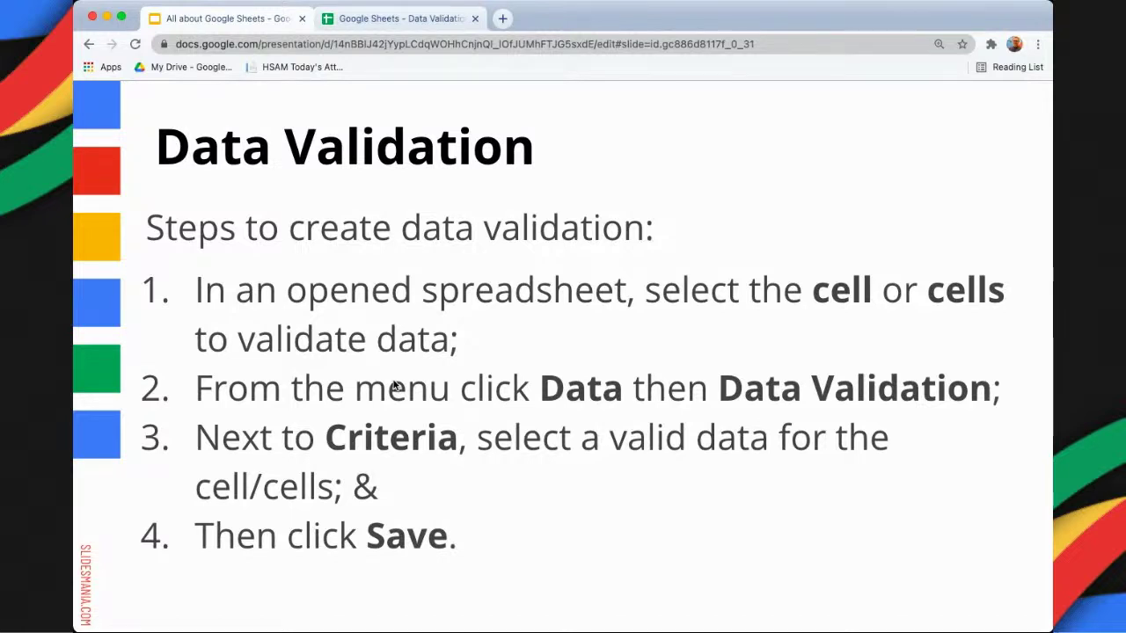
Switch from the Slides steps slide to the 'Google Sheets - Data Validation' spreadsheet
click(431, 24)
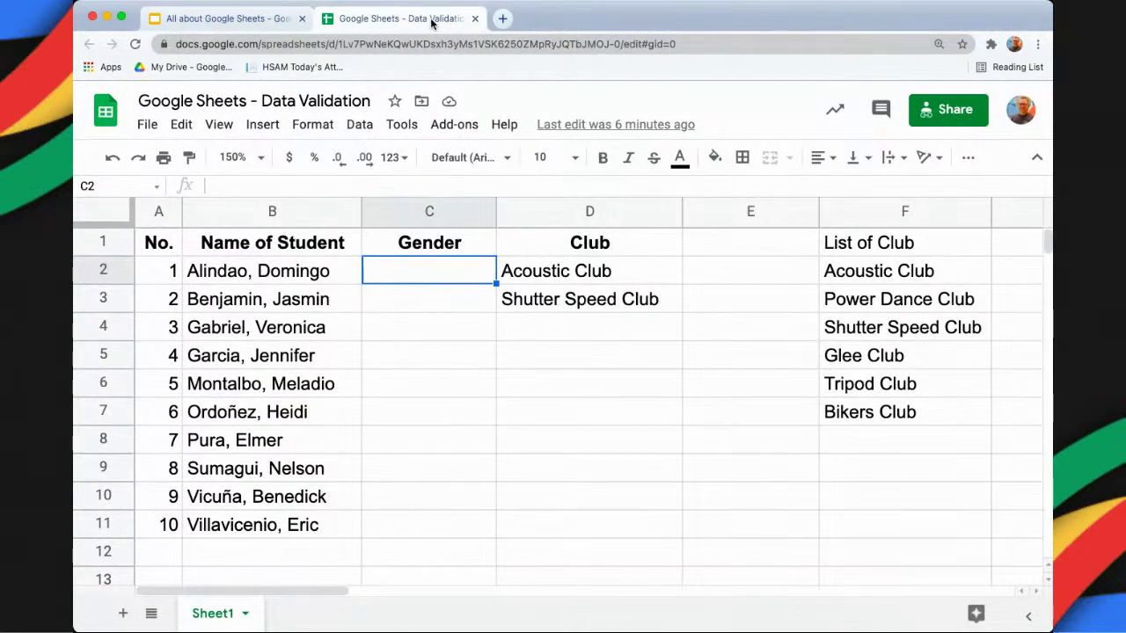
Clear the two existing Club entries in D2:D3
key(Right)
key(shift+Down)
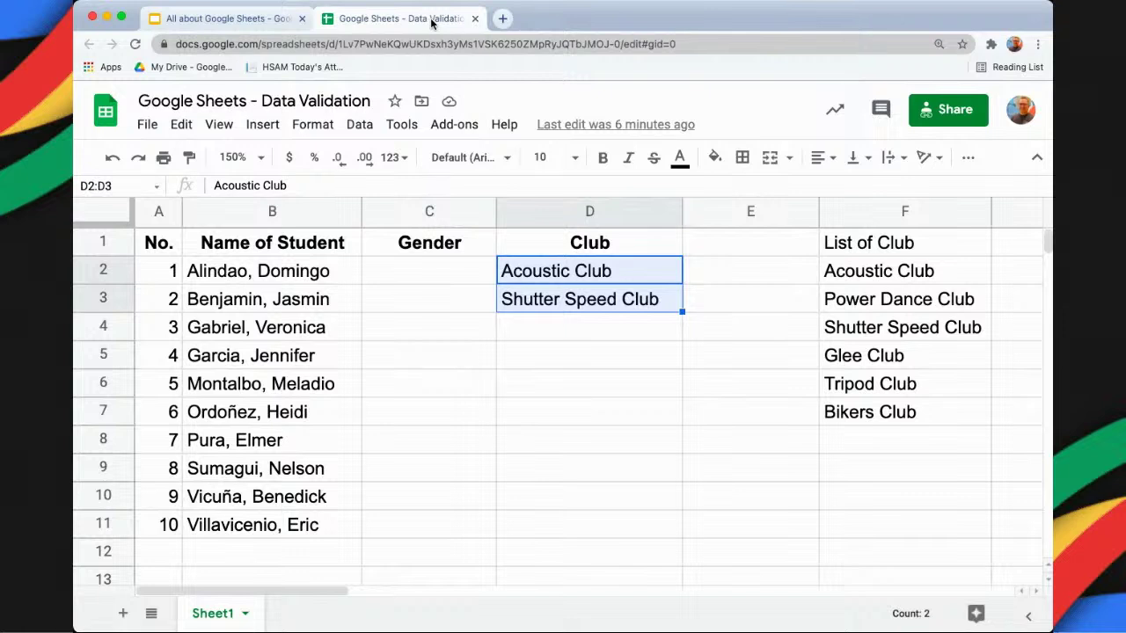
key(Delete)
Select the Gender cells C2:C11 and bring up the Data menu
key(Left)
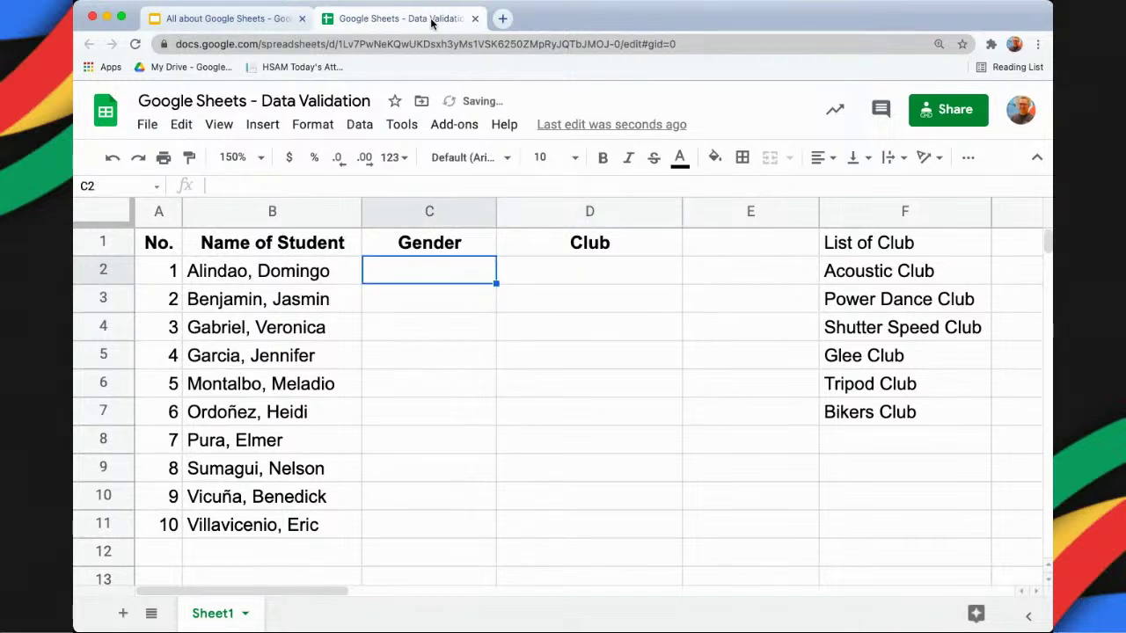
key(shift+Down)
key(shift+Down)
key(shift+Down)
key(shift+Down)
key(shift+Down)
key(shift+Down)
key(shift+Down)
key(shift+Down)
key(shift+Down)
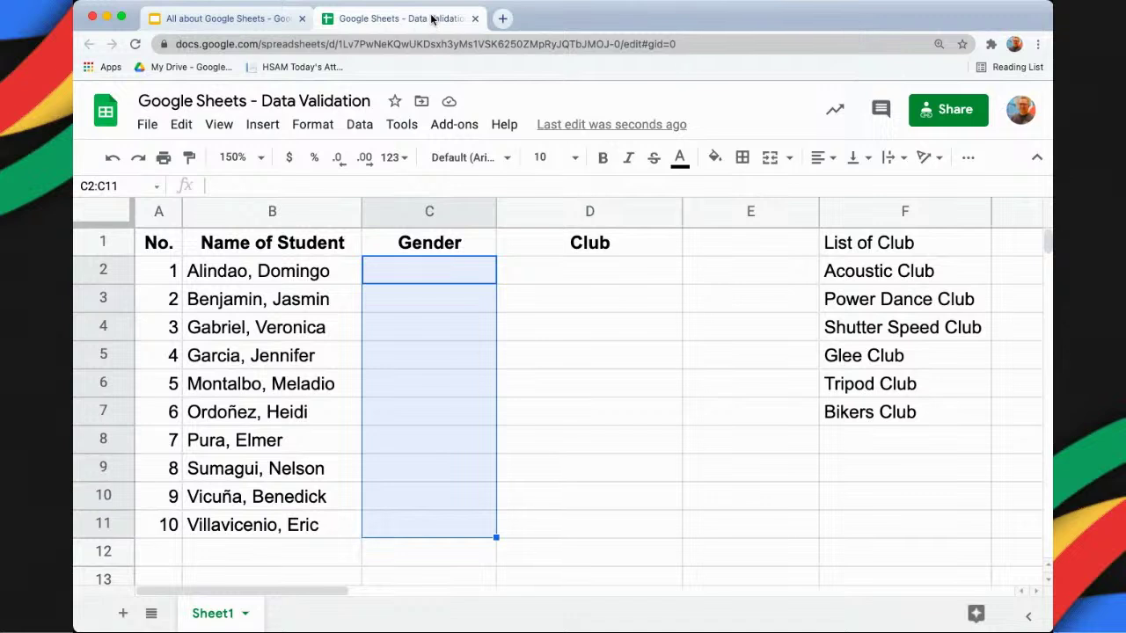
click(369, 126)
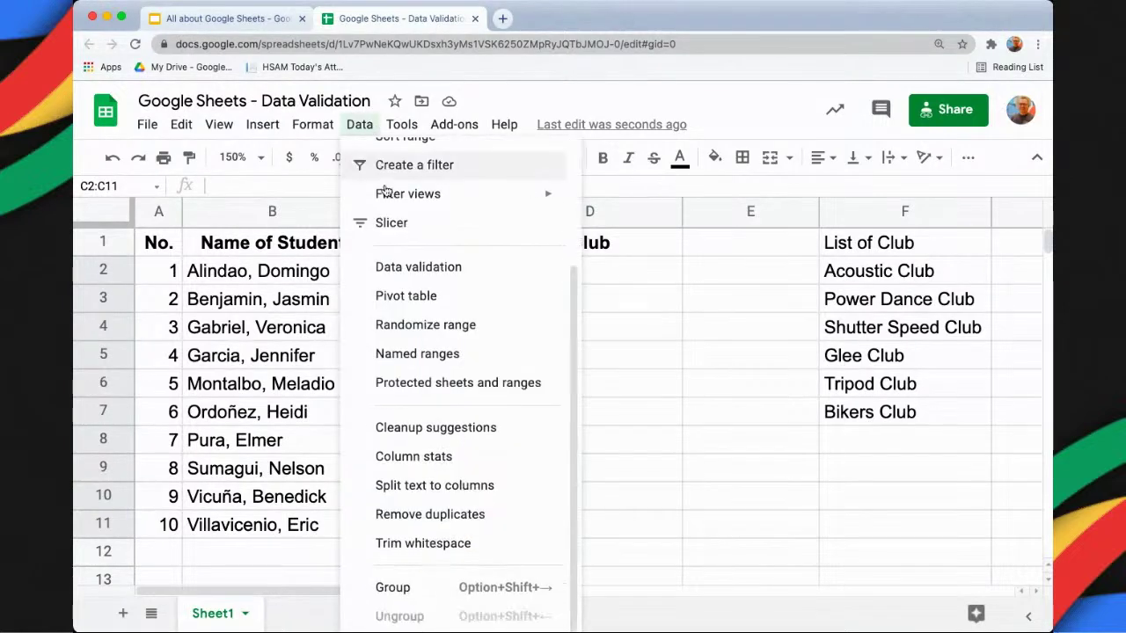
Validate C2:C11 with list 'Male,Female', no dropdown, rejecting invalid input
click(395, 268)
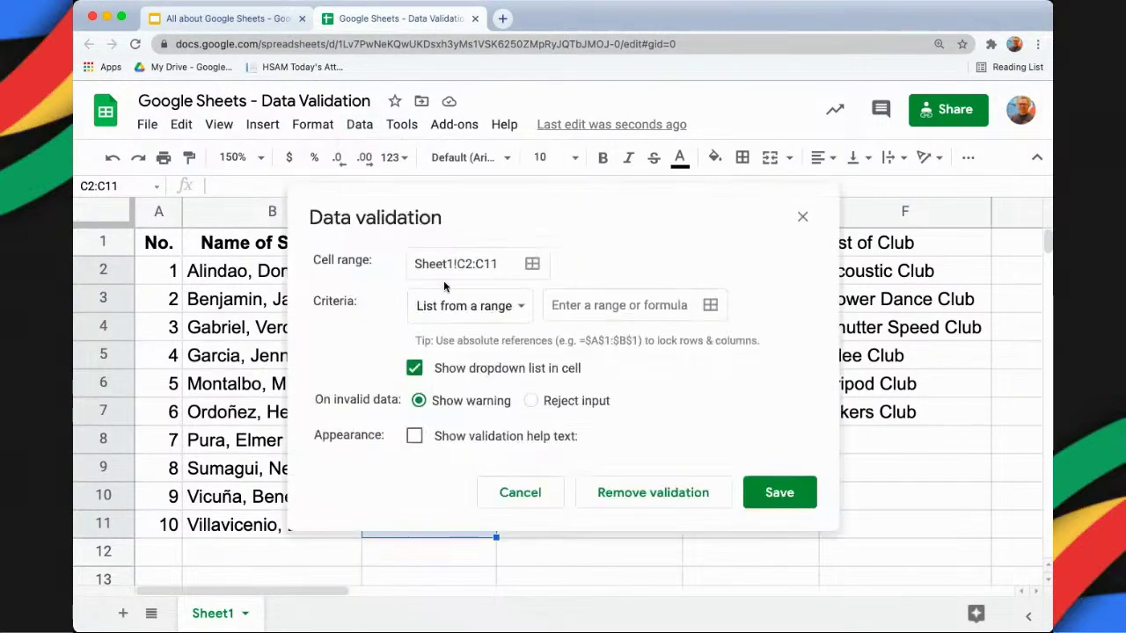
click(514, 308)
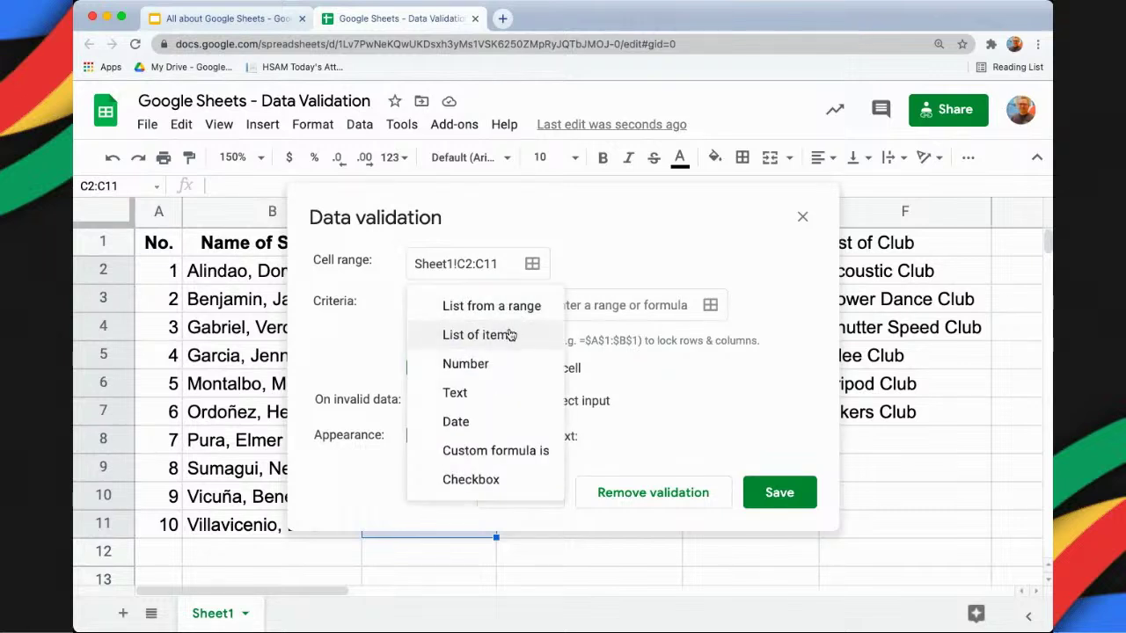
click(510, 335)
click(561, 306)
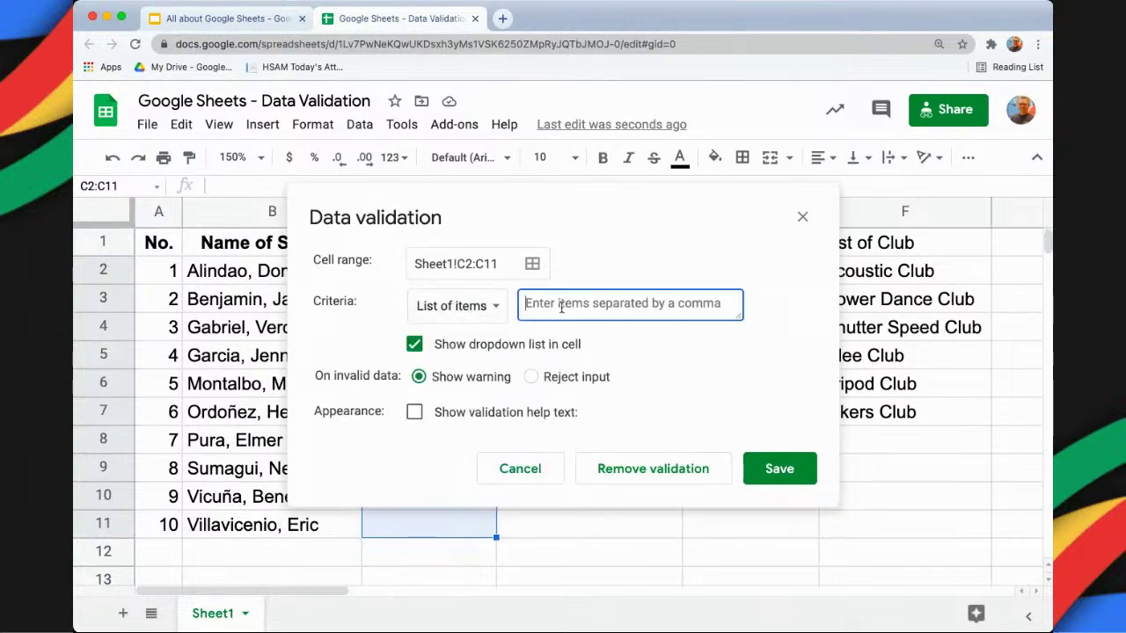
text(Male,)
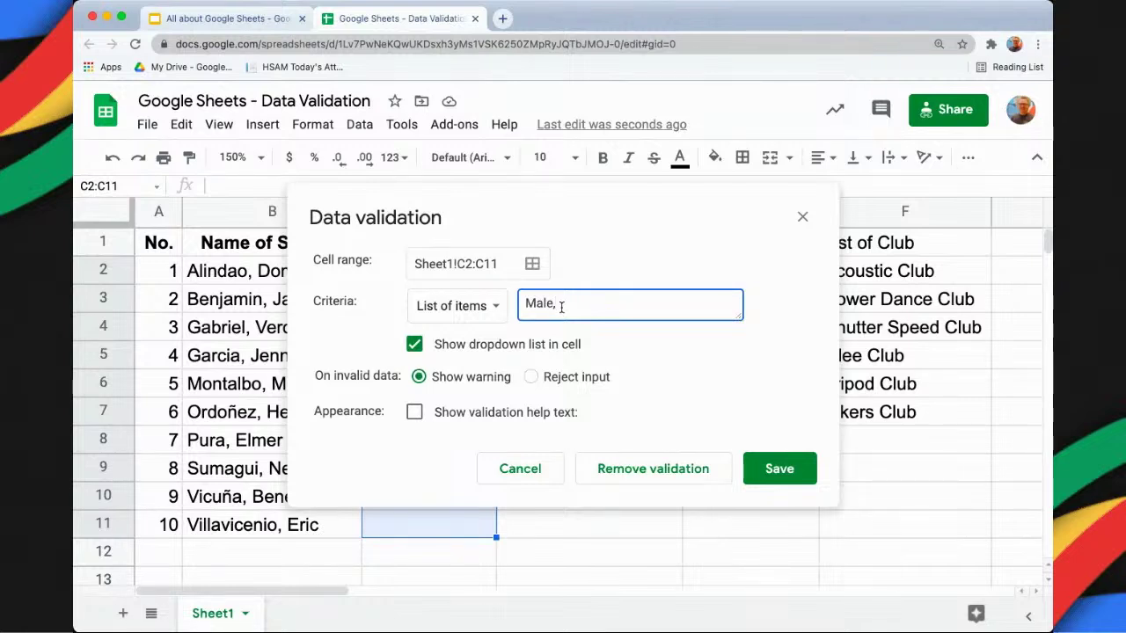
text(Female)
click(415, 345)
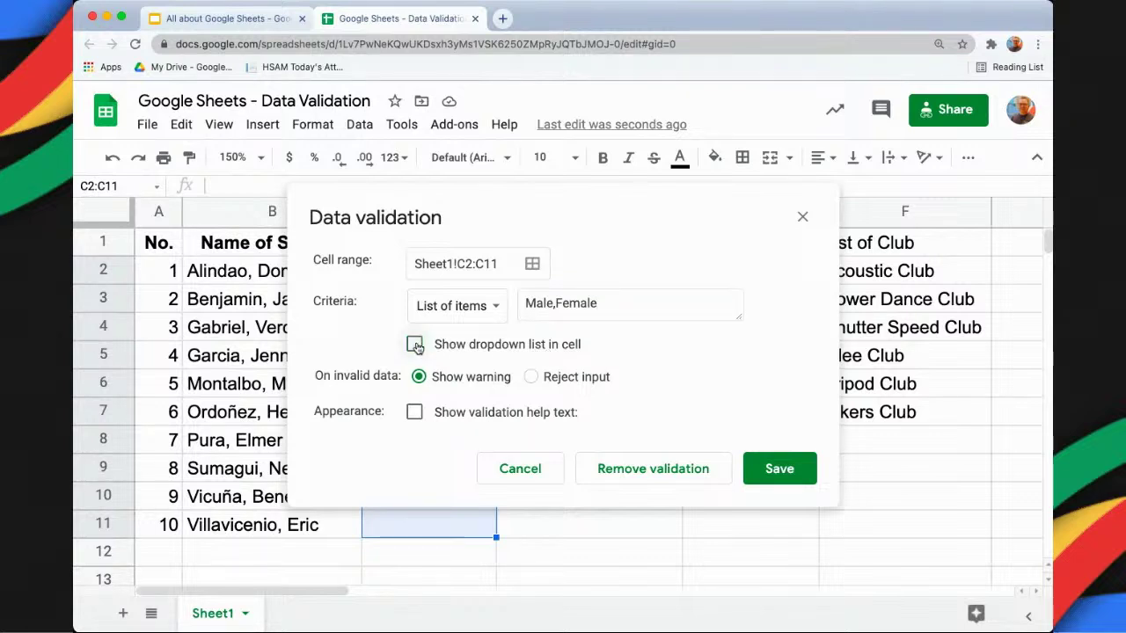
click(534, 378)
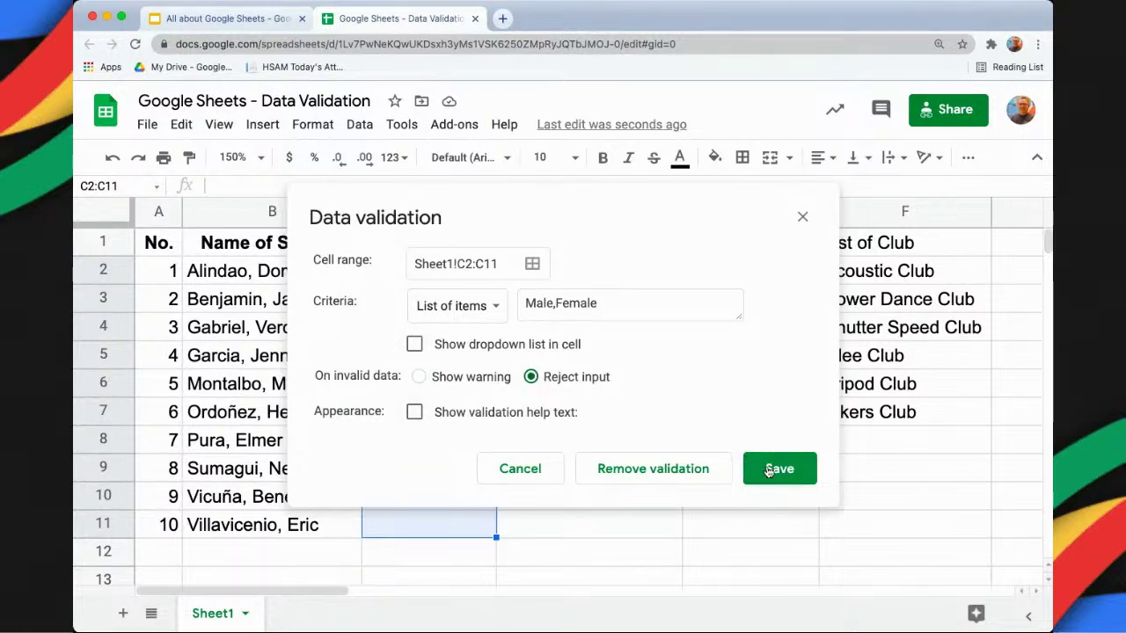
click(778, 469)
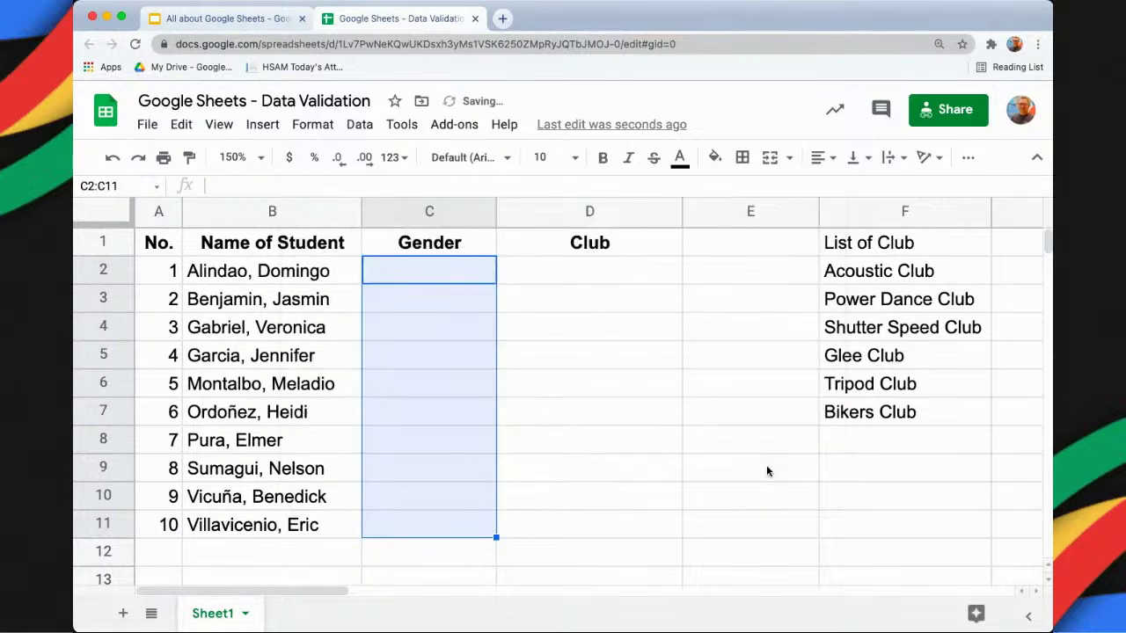
Enter Male in C2 and Female in C3
click(411, 275)
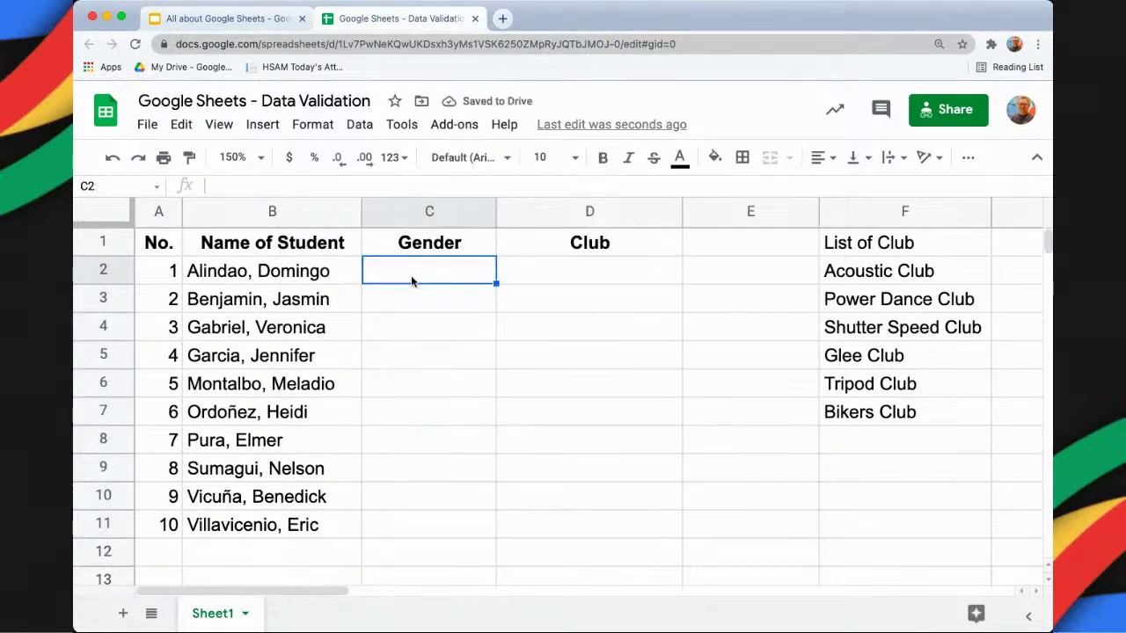
text(m)
key(Return)
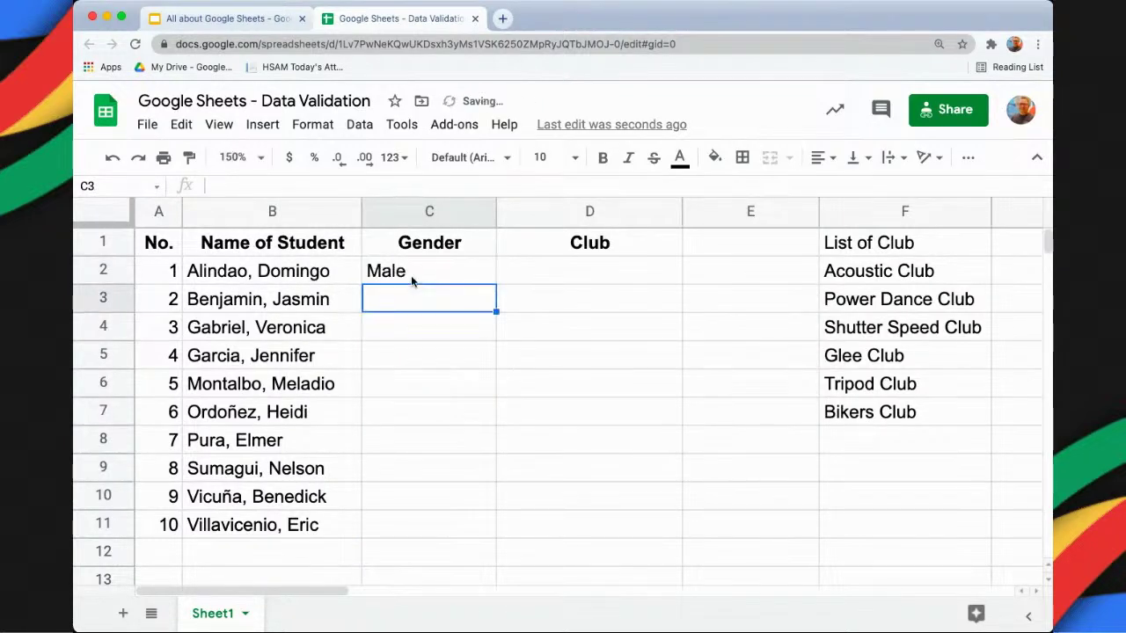
key(Down)
key(Up)
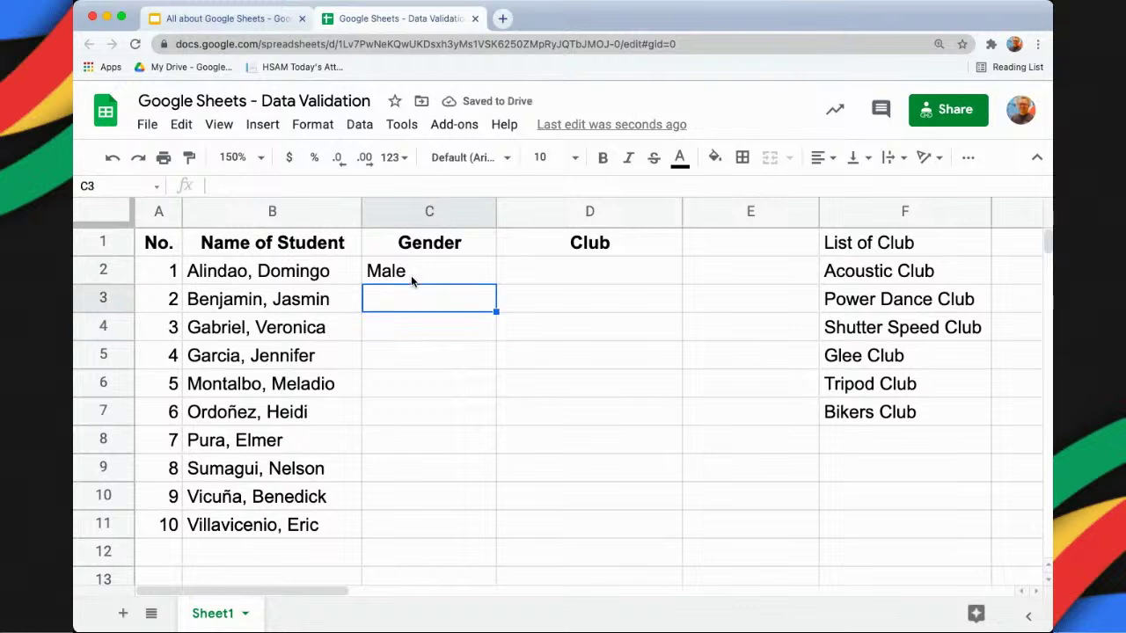
text(f)
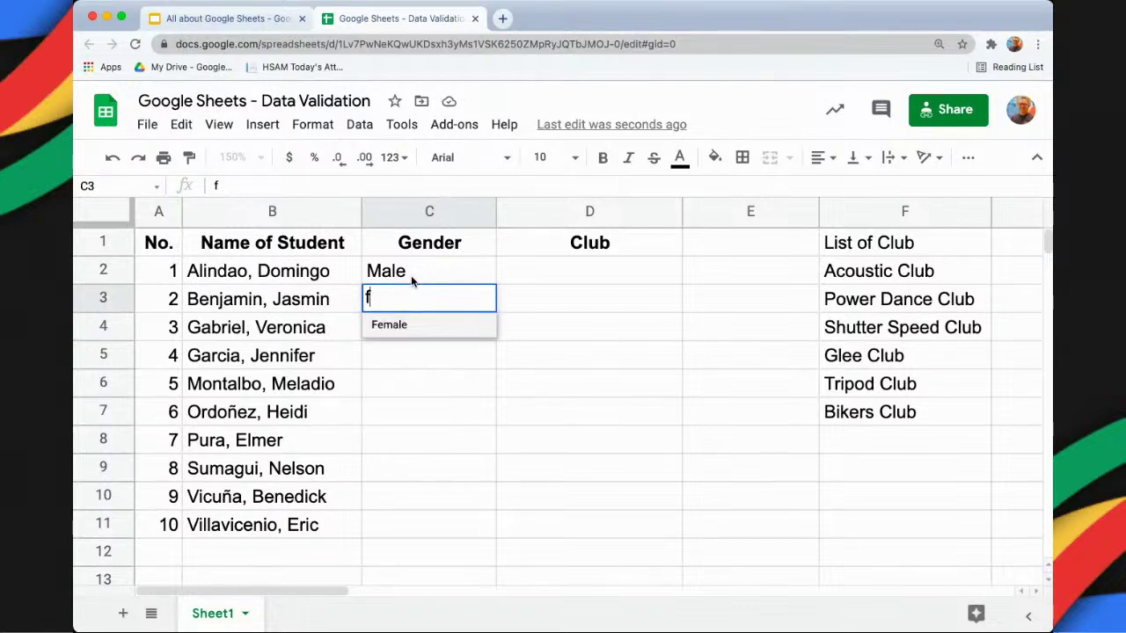
key(Return)
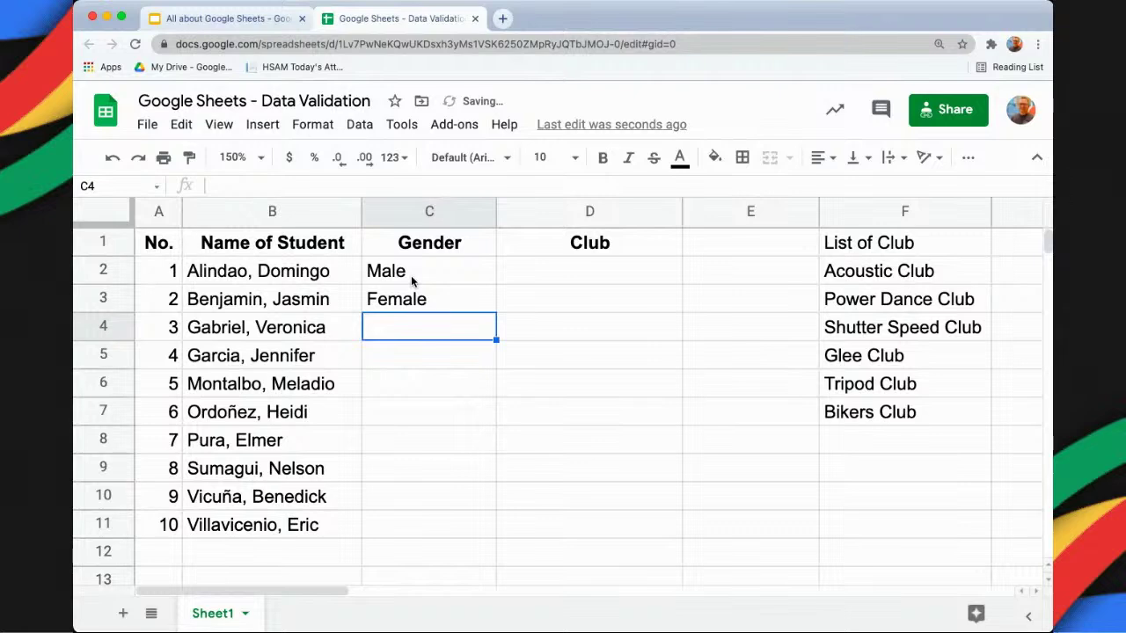
Enter an invalid 'n' in C4 and dismiss the rejection error, leaving it blank
text(n)
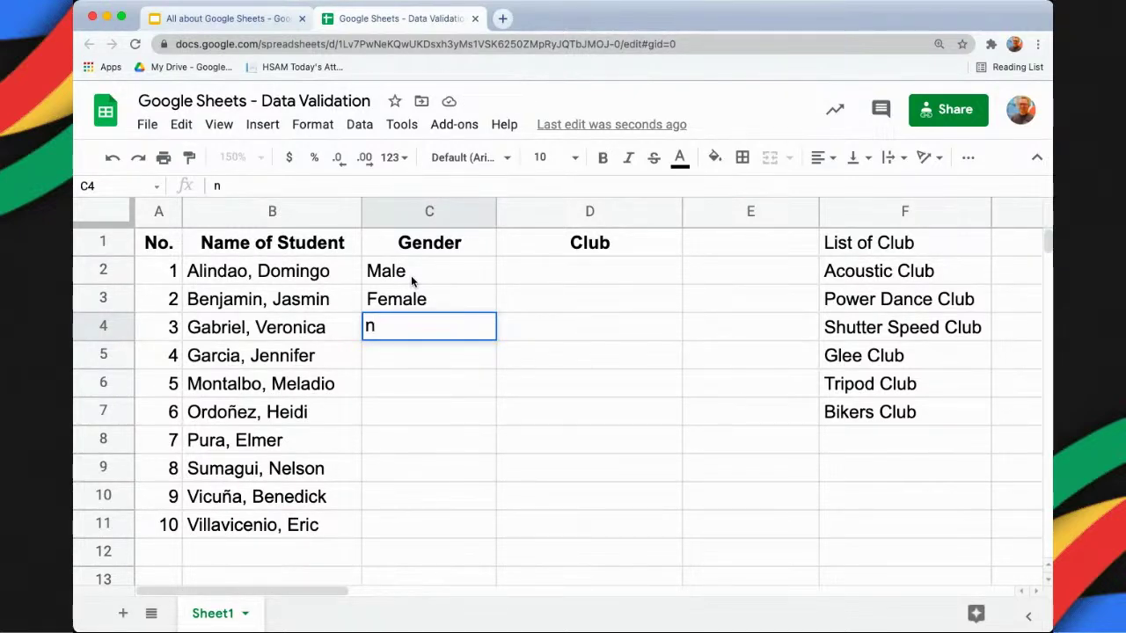
key(Return)
click(737, 404)
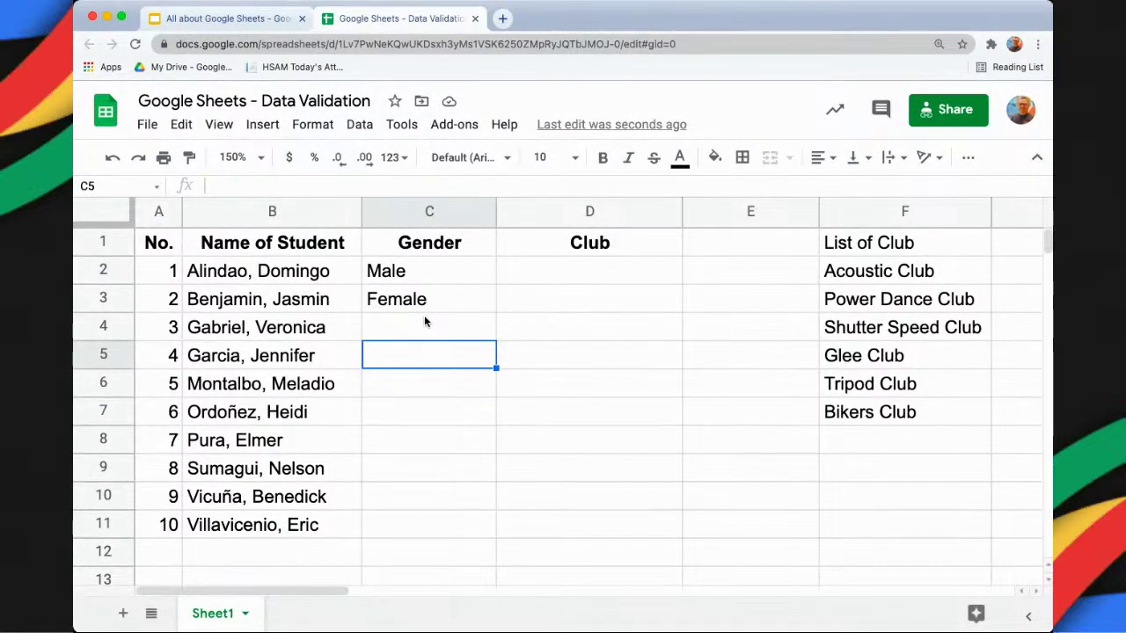
click(556, 278)
Start a 'List from a range' validation rule for Club cells D2:D11
key(shift+Down)
key(shift+Down)
key(shift+Down)
key(shift+Down)
key(shift+Down)
key(shift+Down)
key(shift+Down)
key(shift+Down)
key(shift+Down)
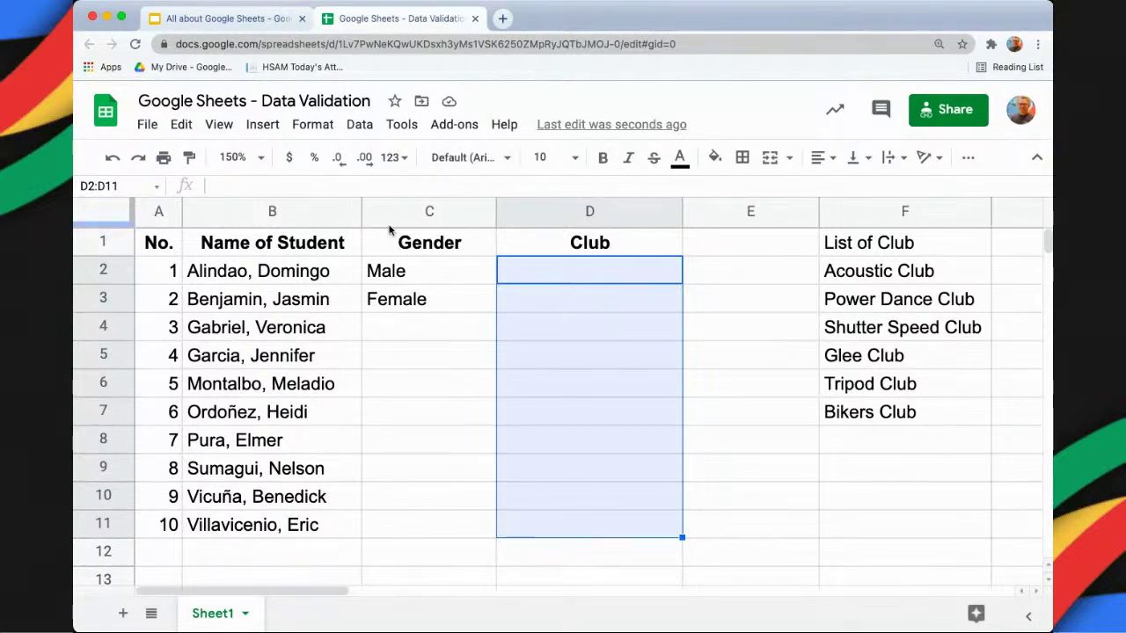
click(358, 127)
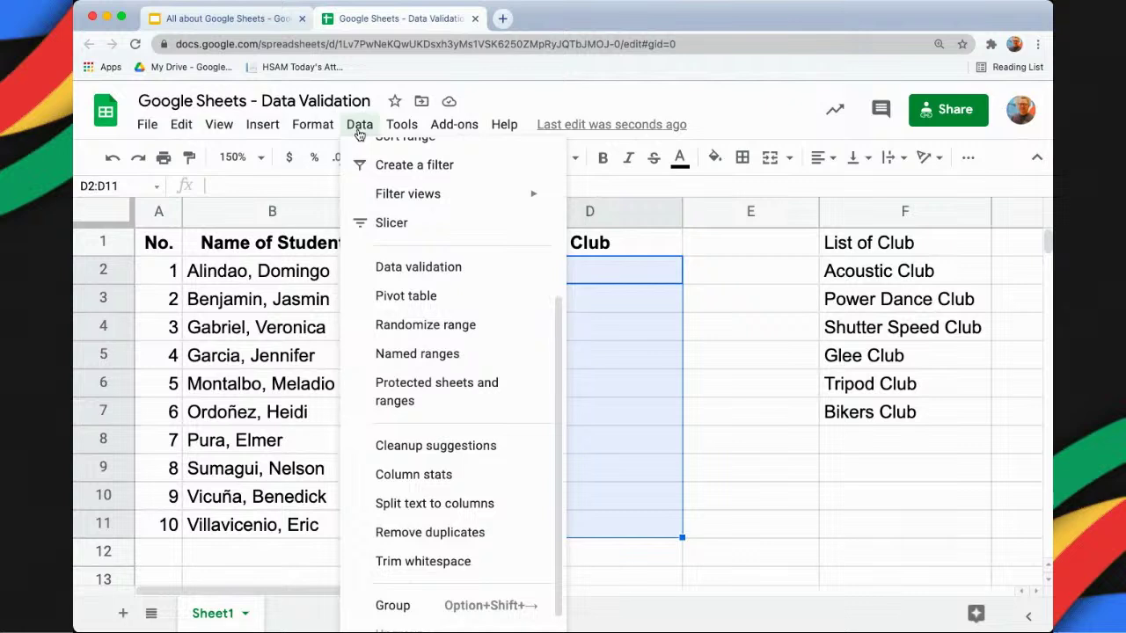
click(414, 269)
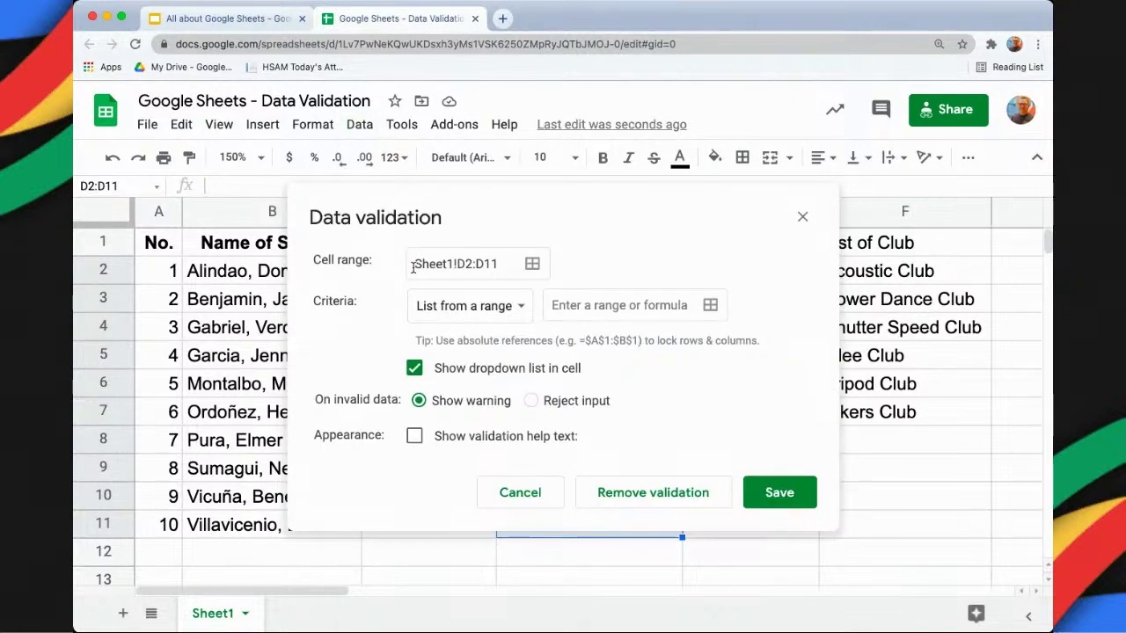
click(513, 308)
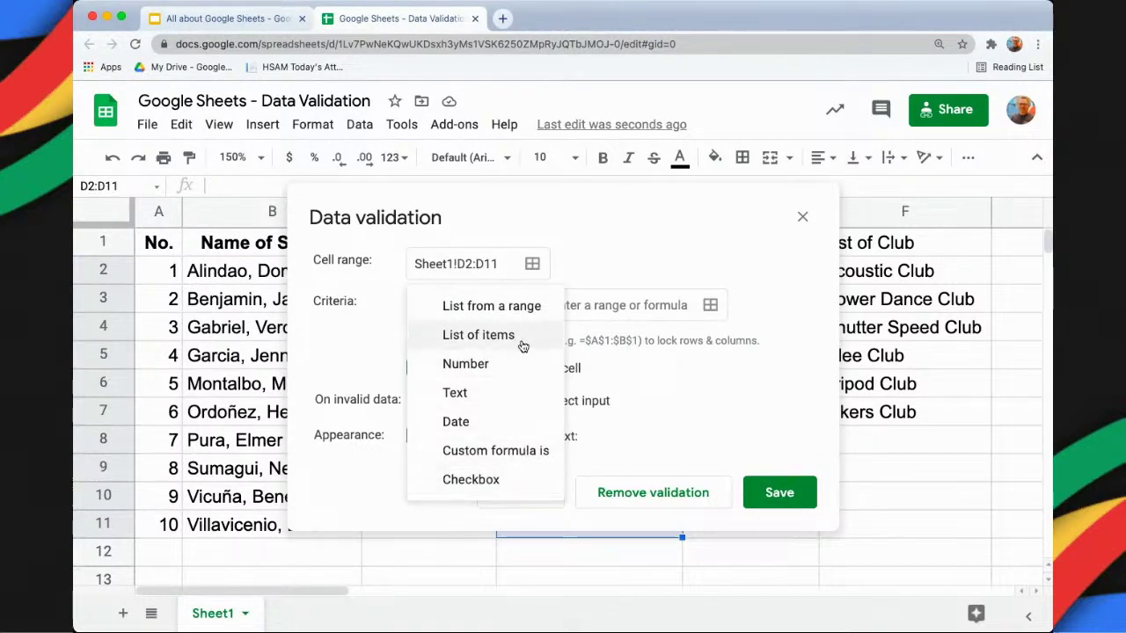
click(596, 309)
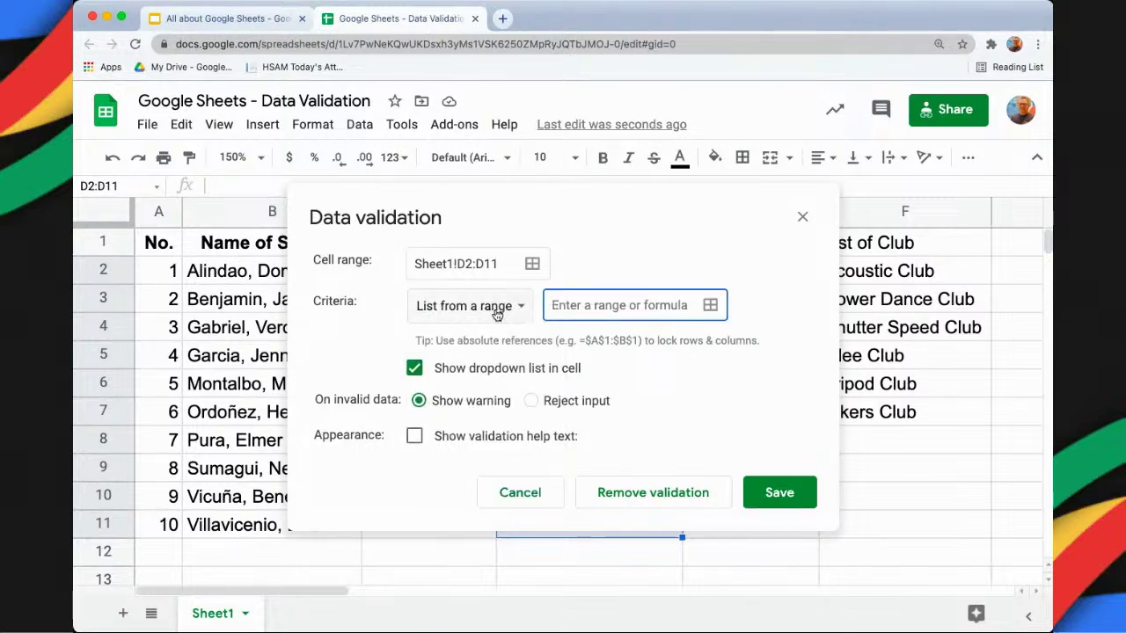
Set the club list F2:F10 as the validation source range
click(710, 306)
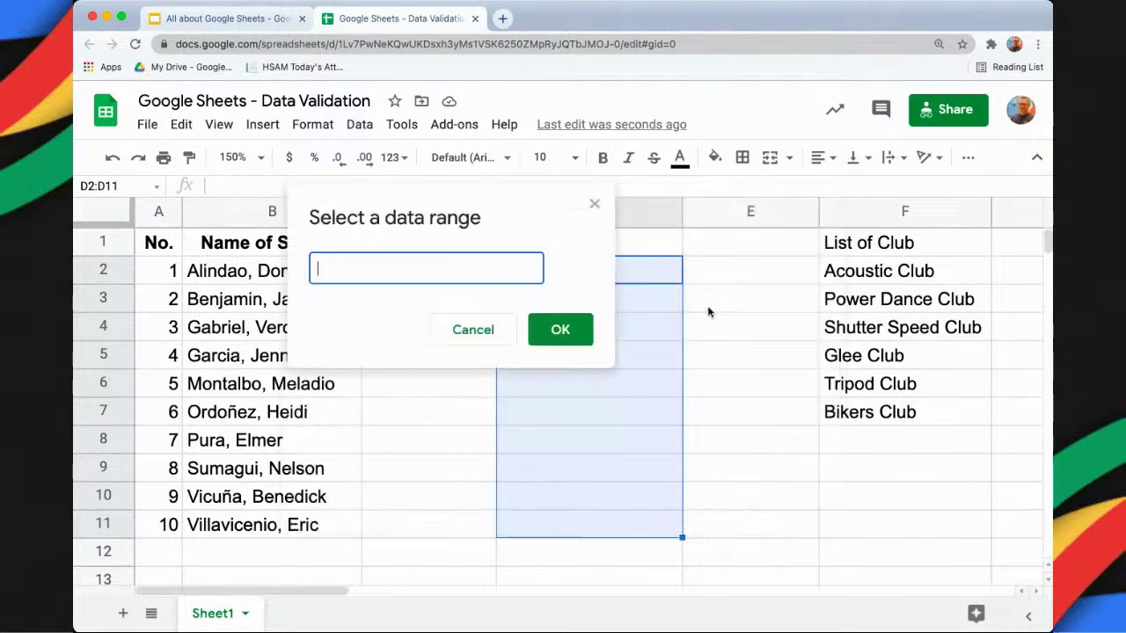
drag(845, 273, 848, 508)
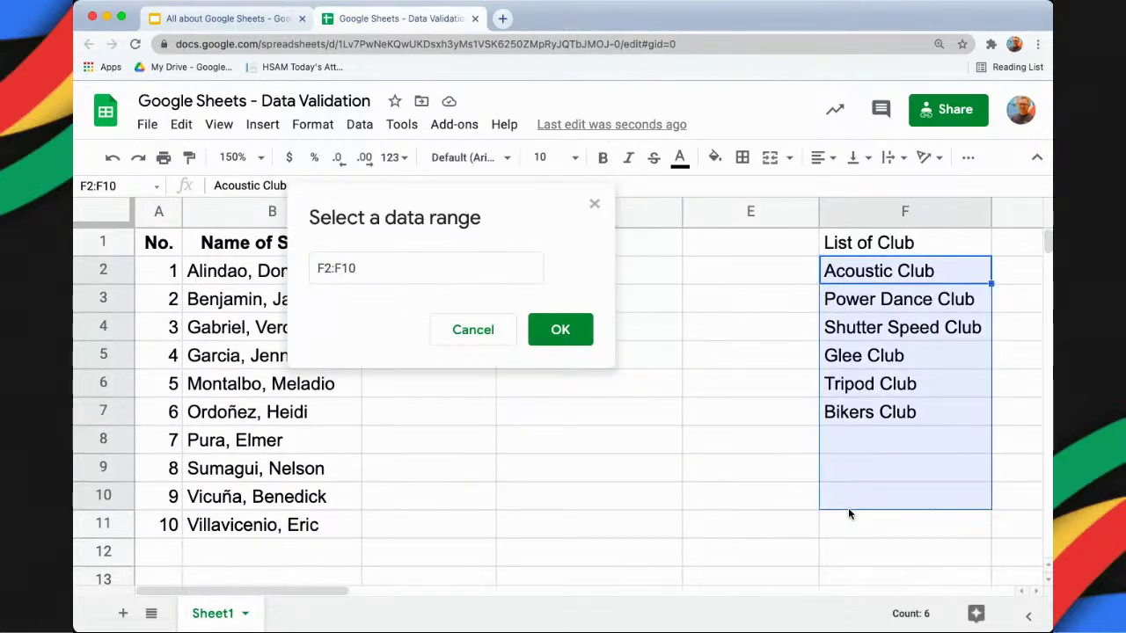
click(575, 336)
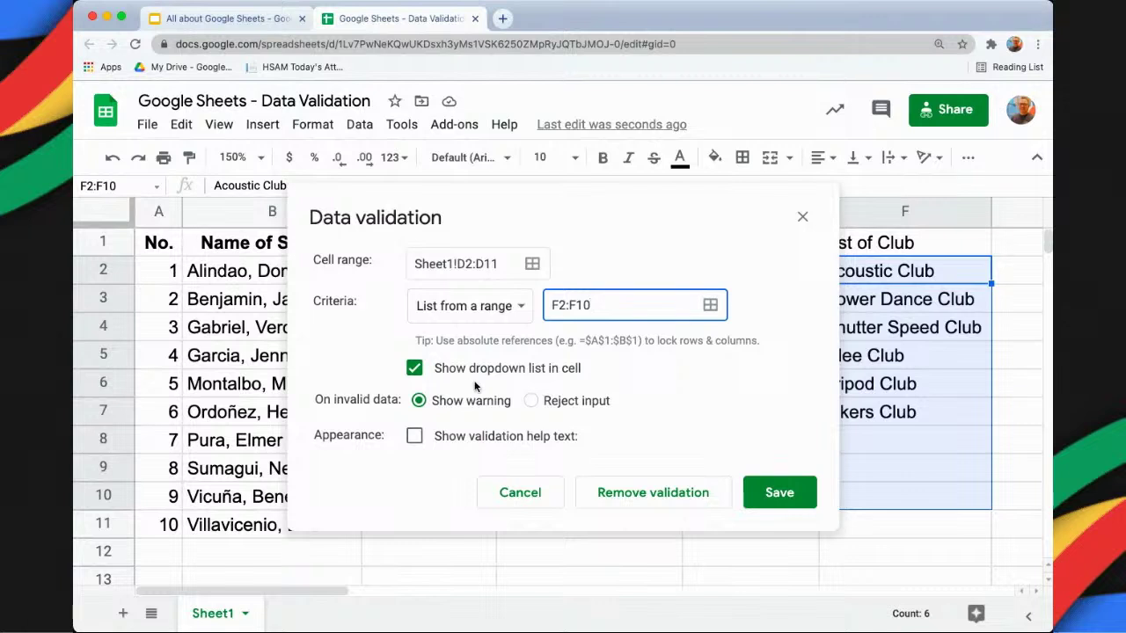
Reject invalid input, add help text 'Please from the list!', and save the rule
click(531, 403)
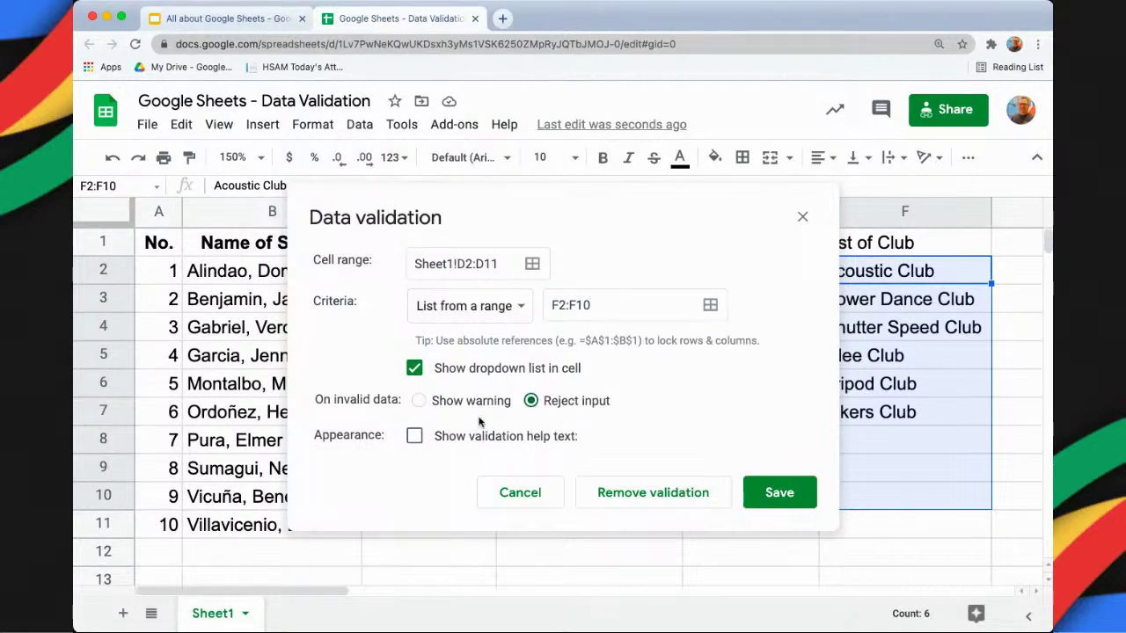
click(415, 439)
click(522, 482)
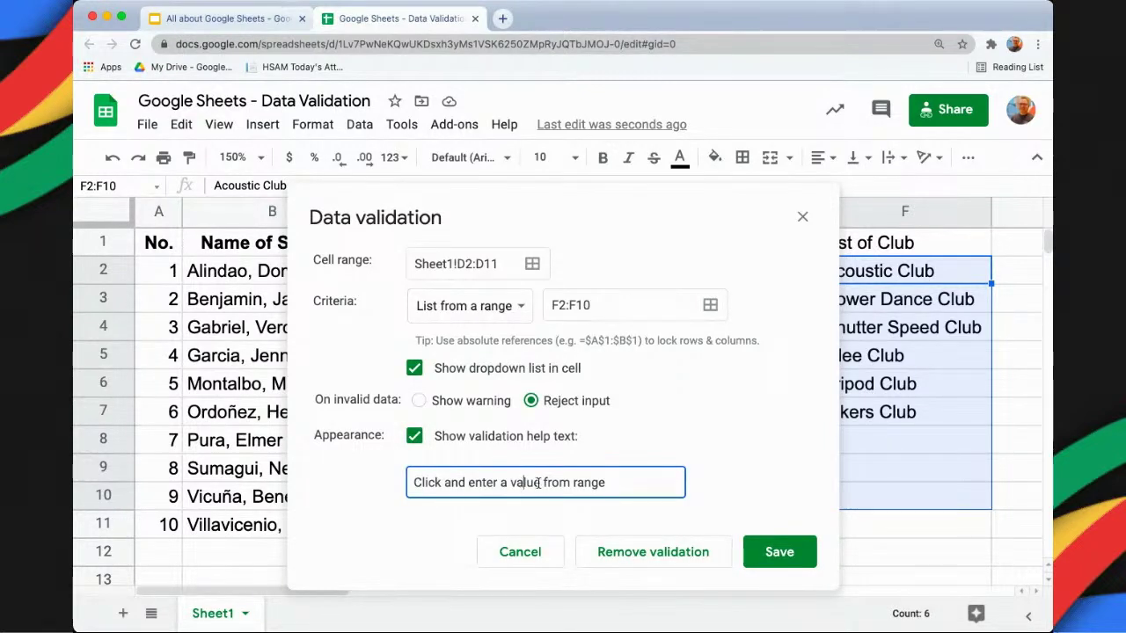
triple_click(547, 491)
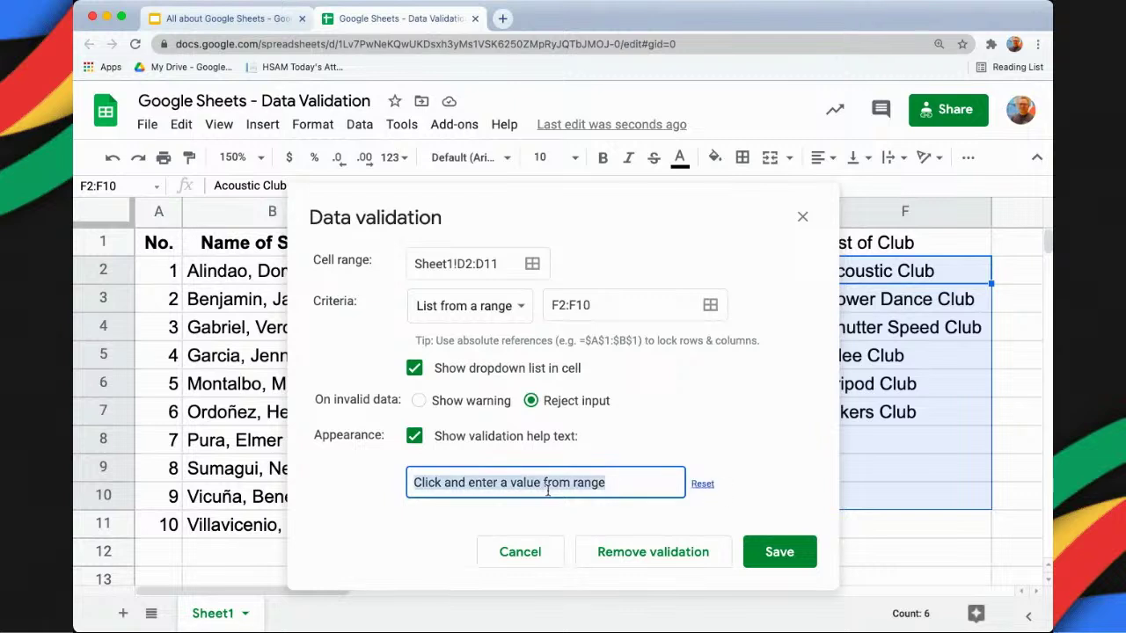
text(Plea)
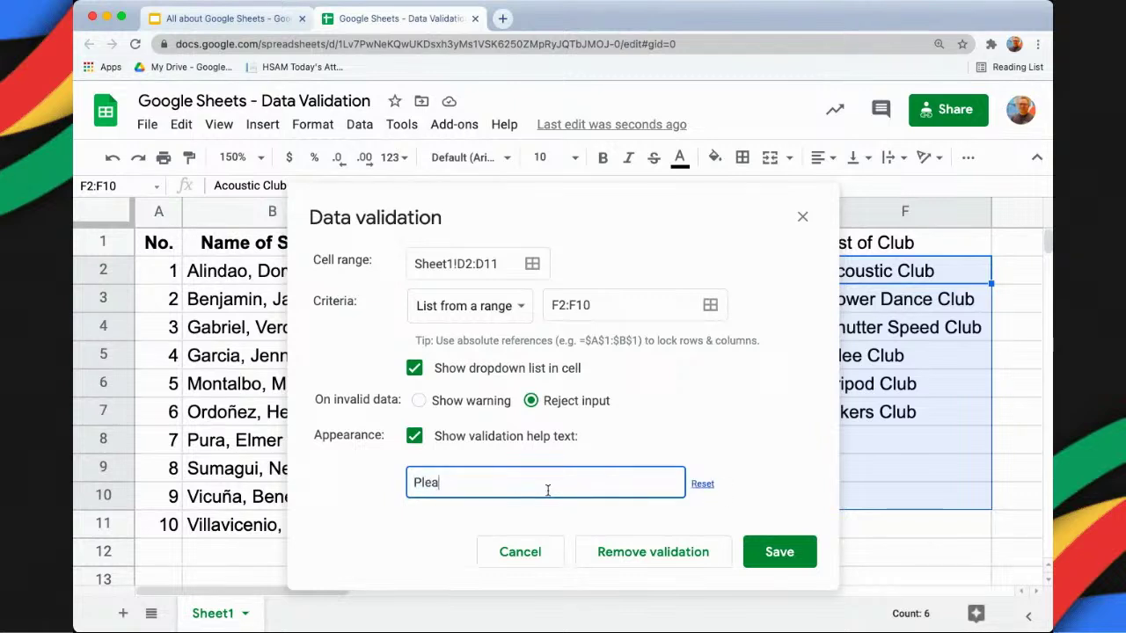
text(se from the list)
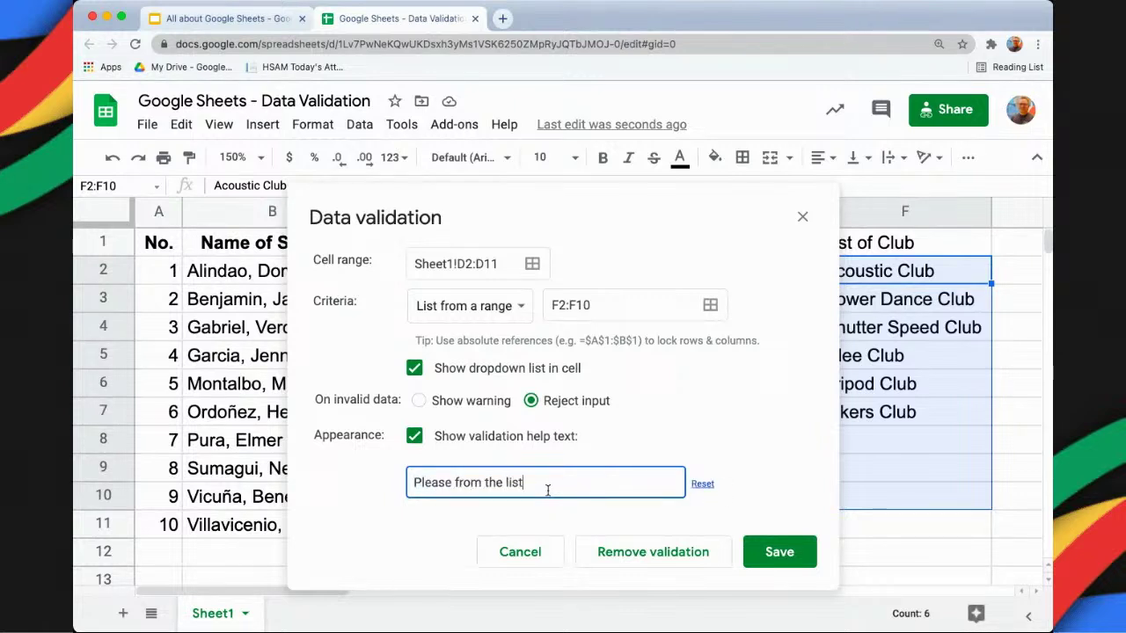
text(!)
click(777, 558)
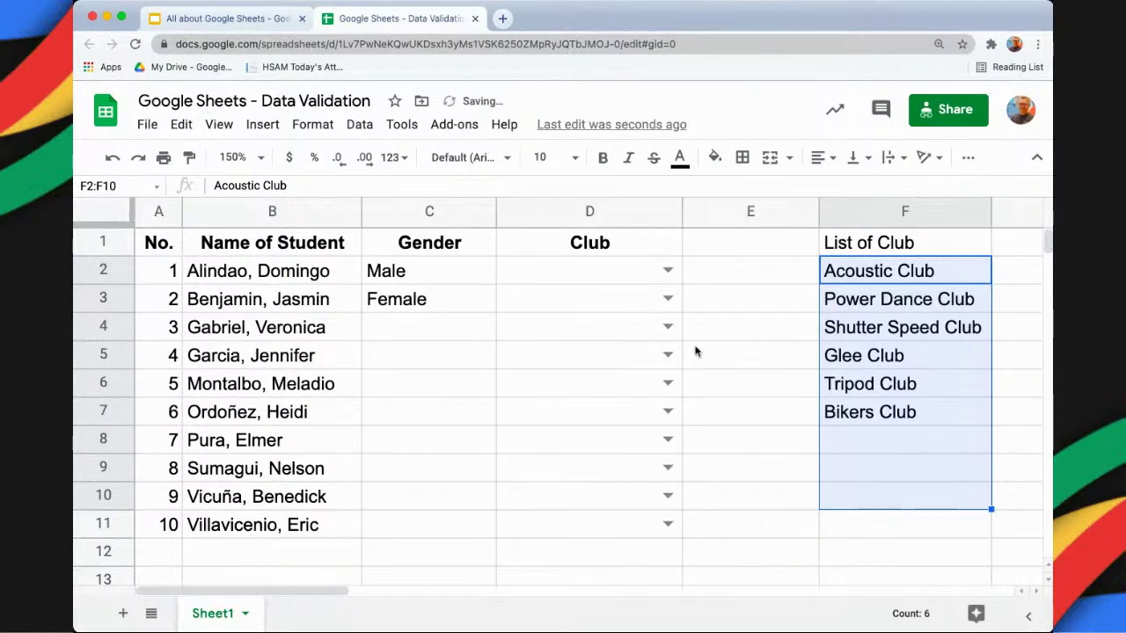
Pick Glee Club for D2 and Acoustic Club for D3 from the dropdowns
click(722, 276)
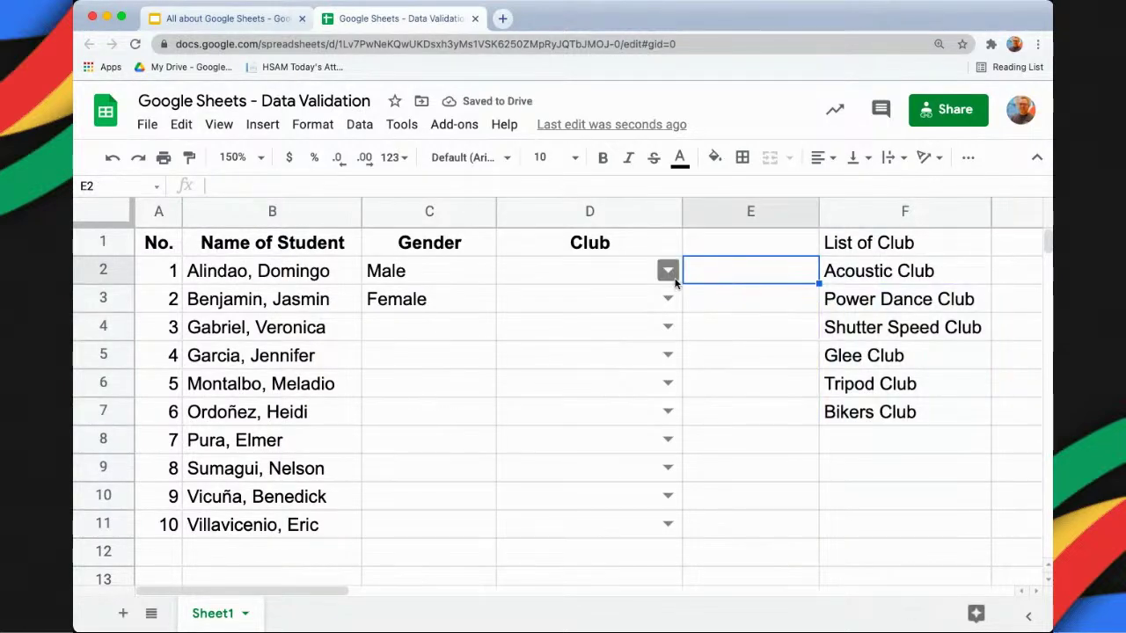
click(668, 271)
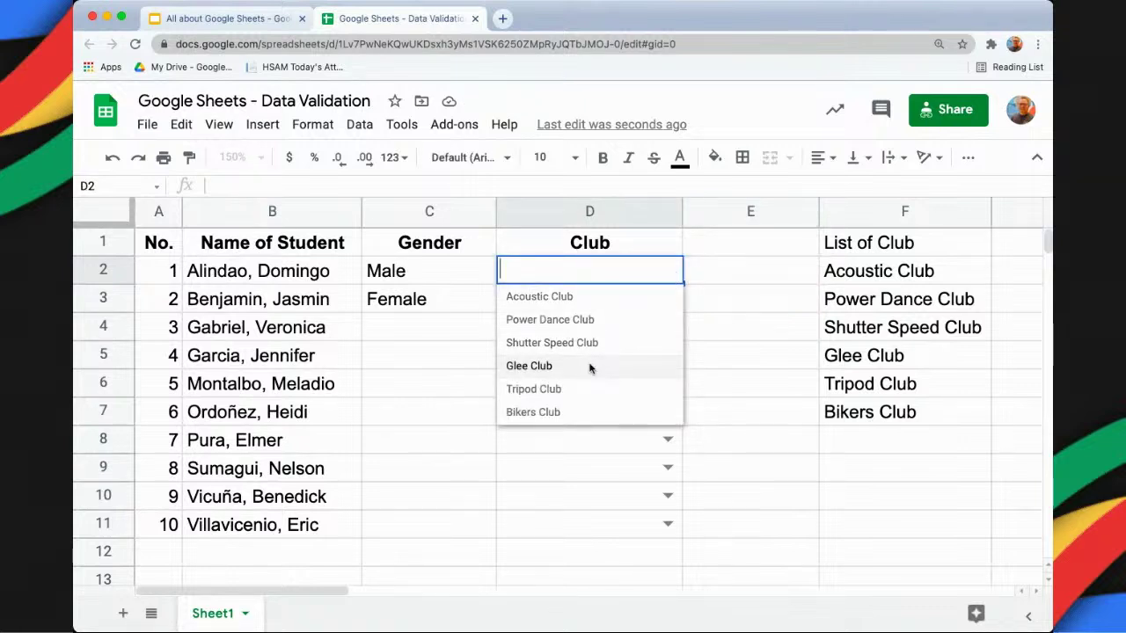
click(593, 367)
click(666, 300)
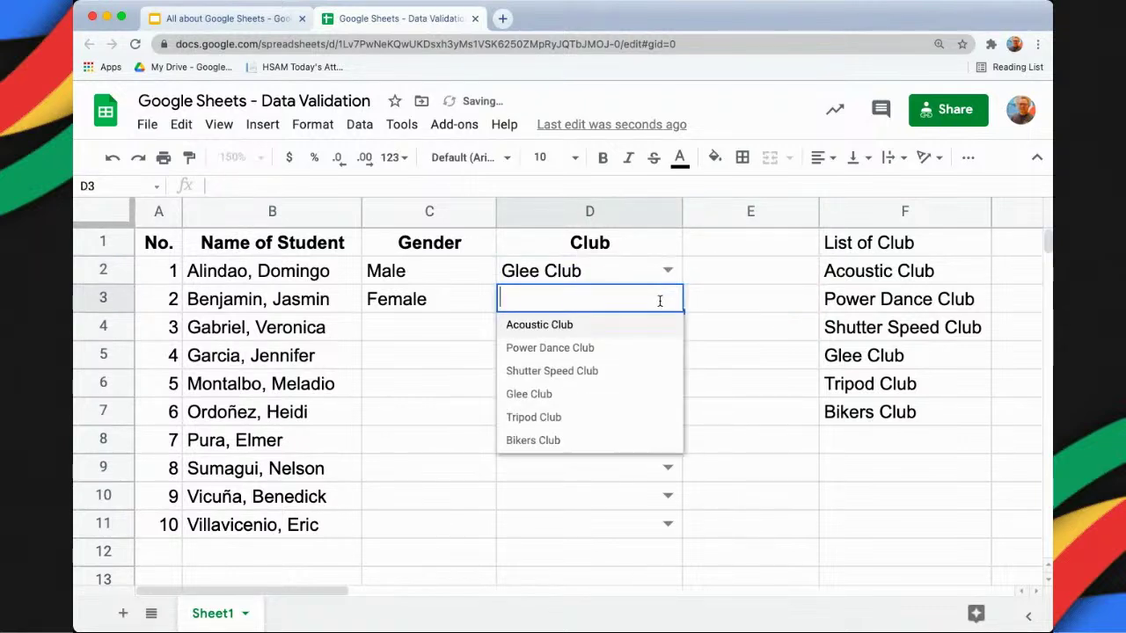
click(574, 331)
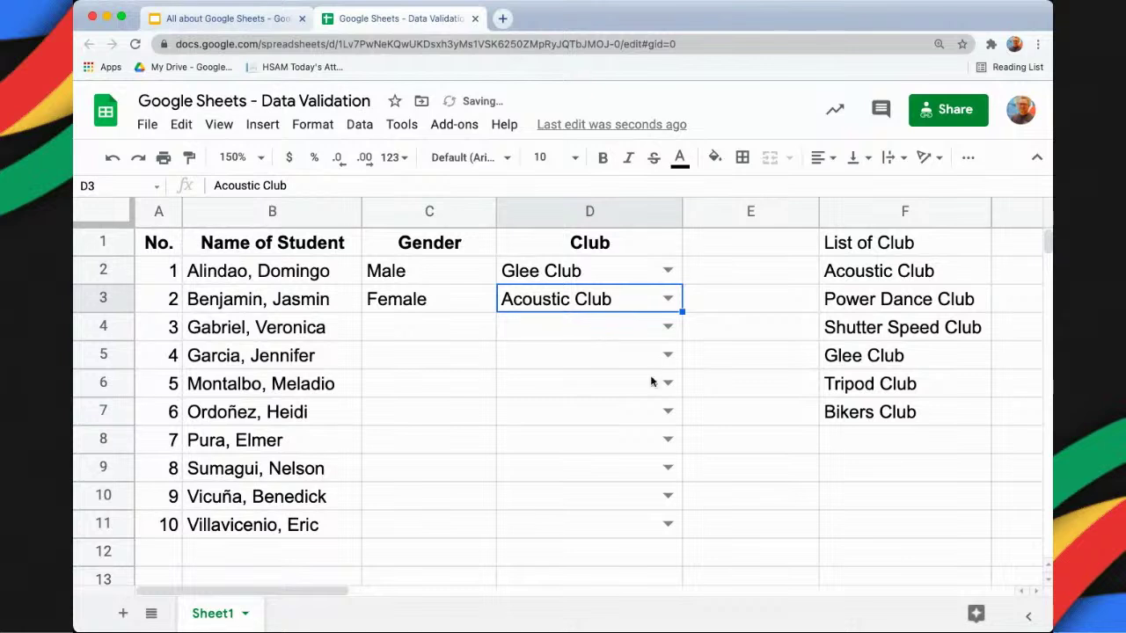
Add Swimming Club to the club list in F8 and pick it for D4
click(859, 436)
text(Swi)
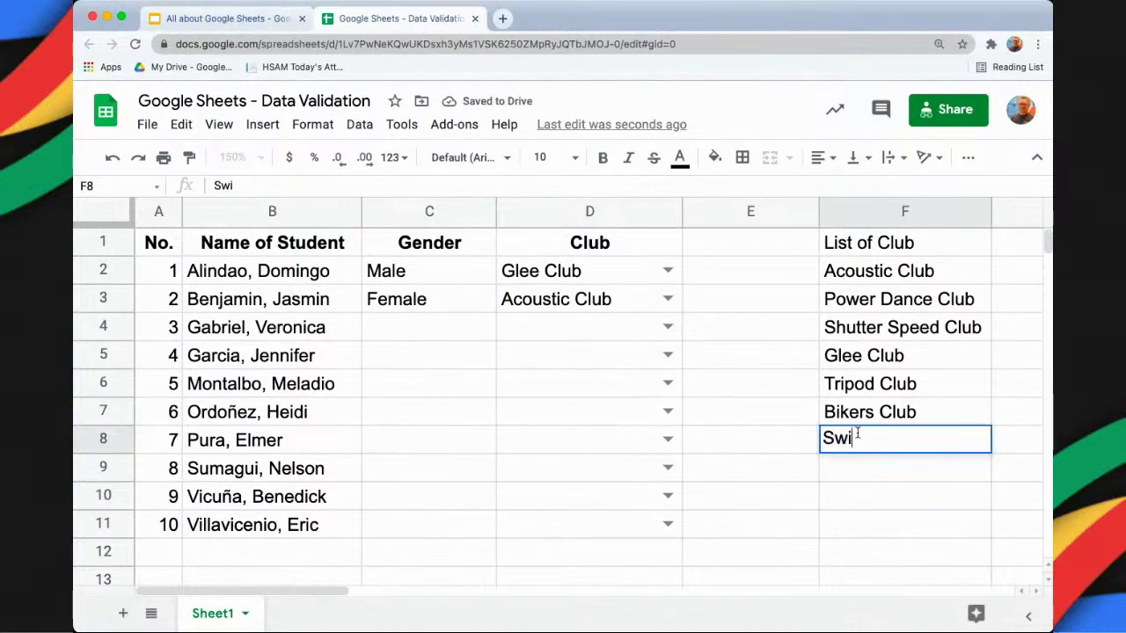
text(mming Club)
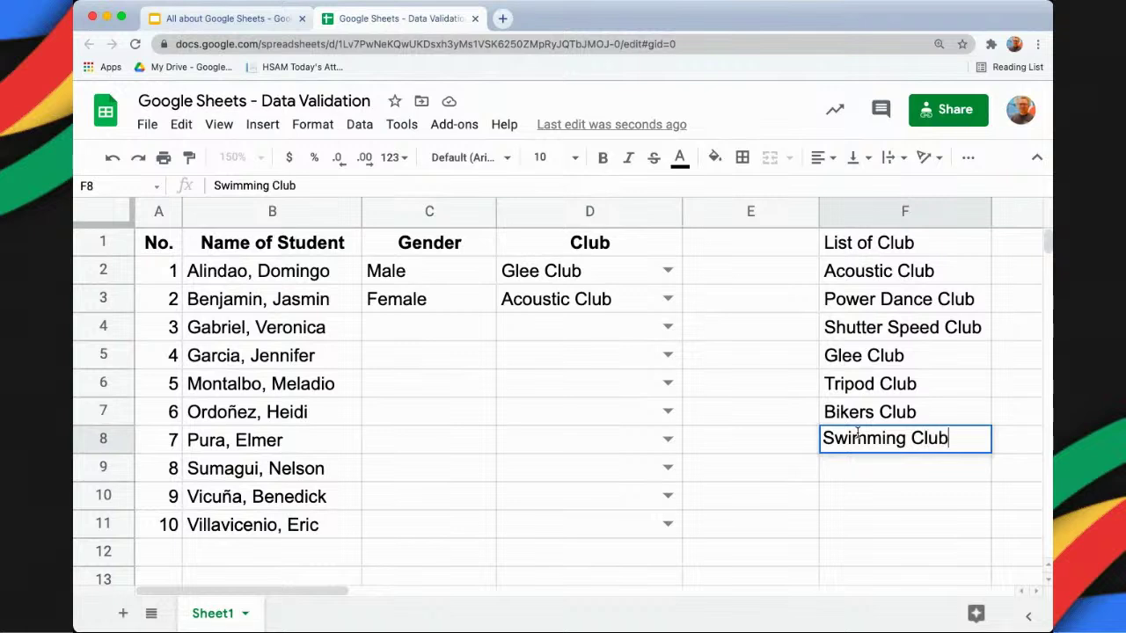
key(Return)
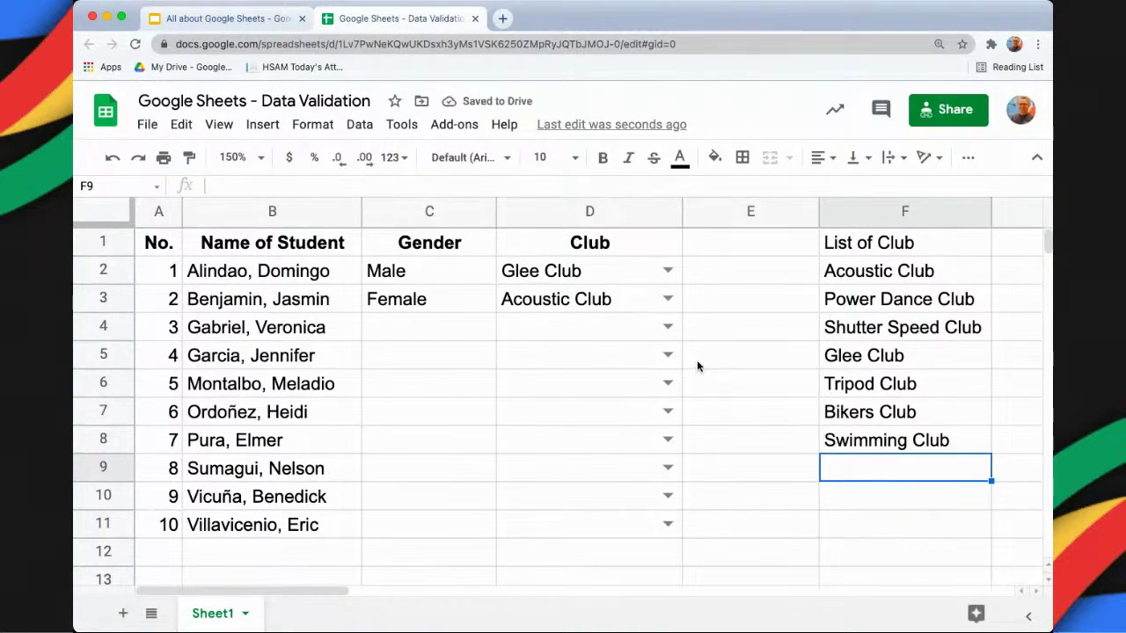
click(668, 328)
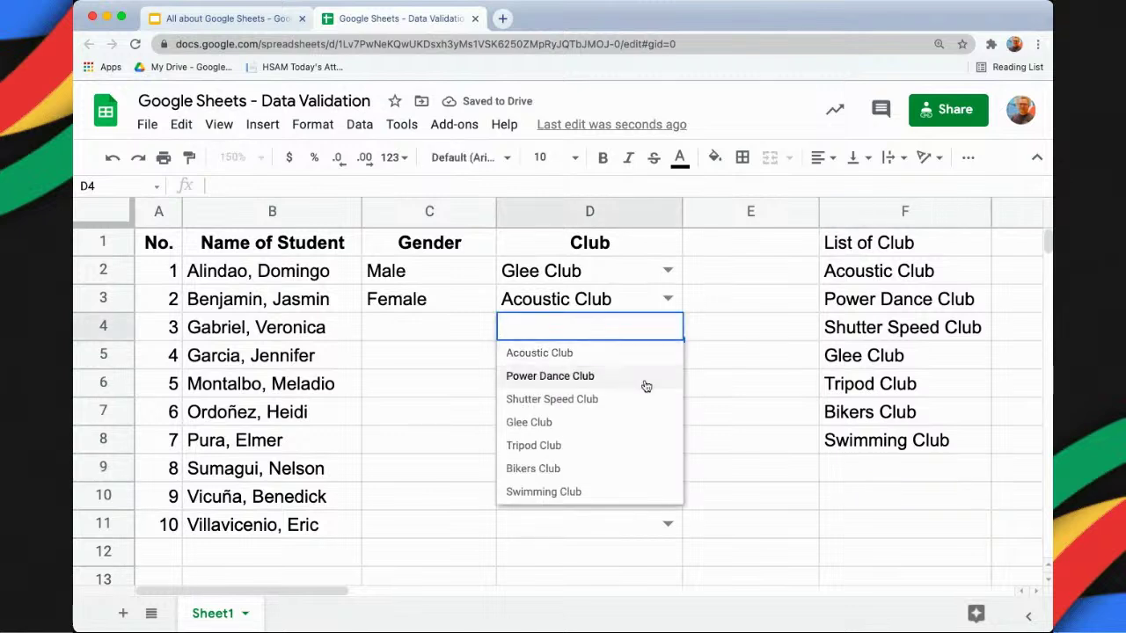
click(596, 494)
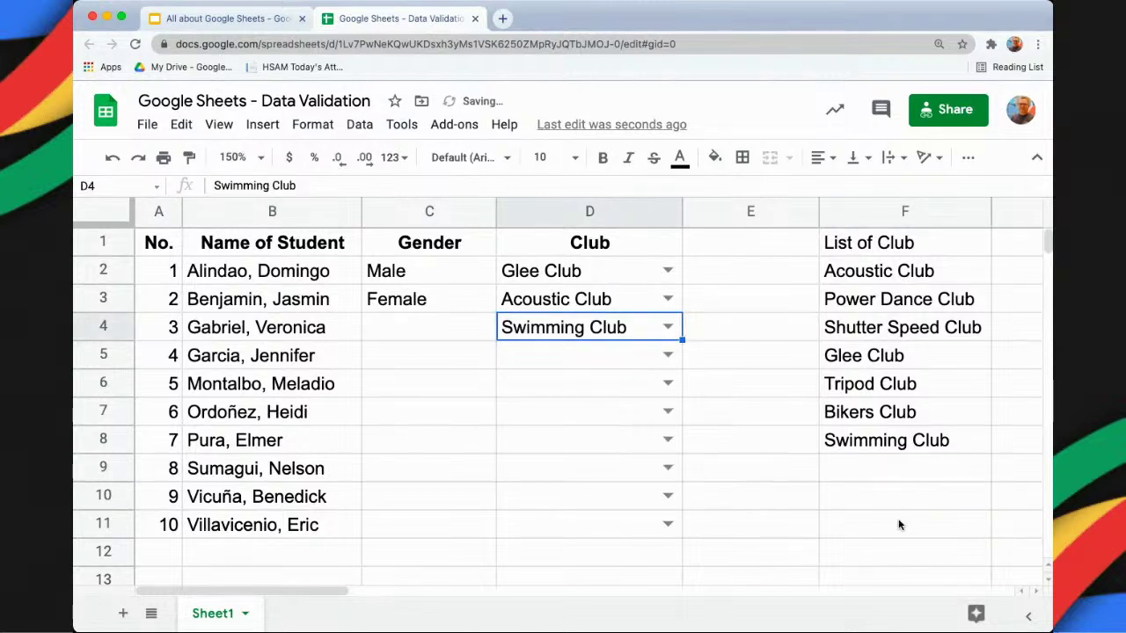